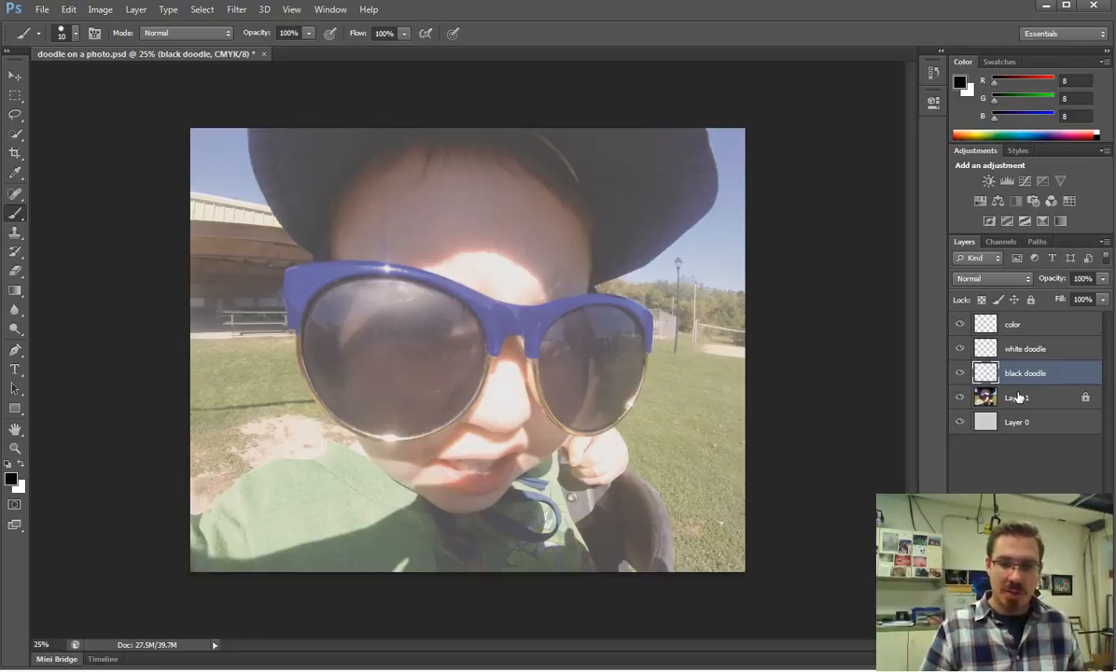
Step: On the black doodle layer, trace the left lens frame's inner edge down to the nose pad with a hard black 10 px brush
click(995, 365)
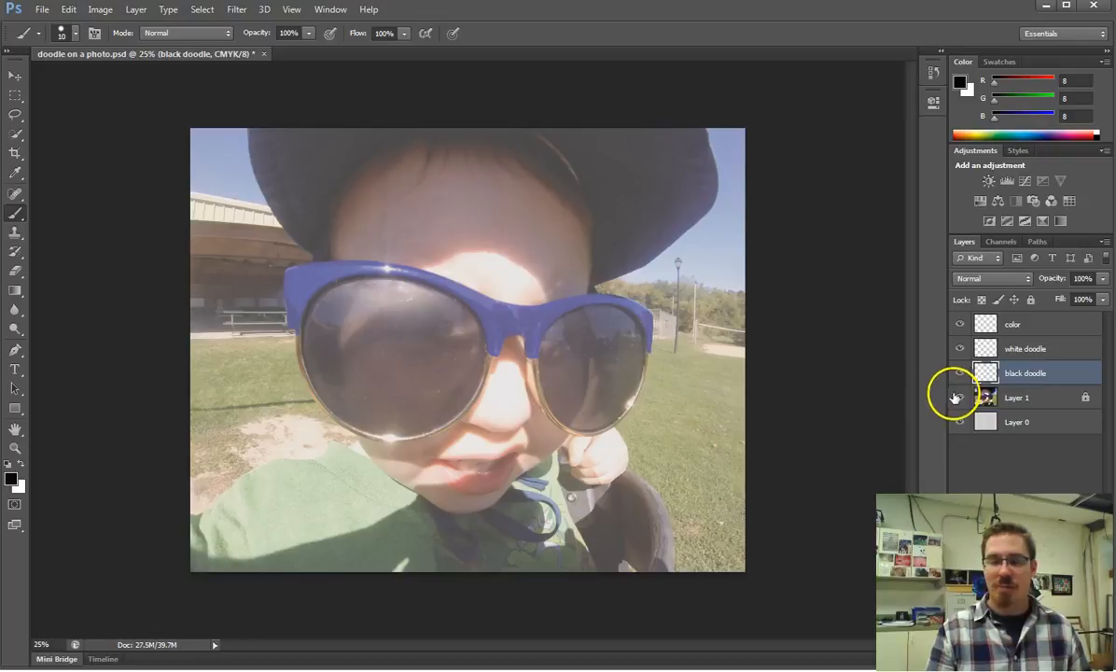
click(77, 35)
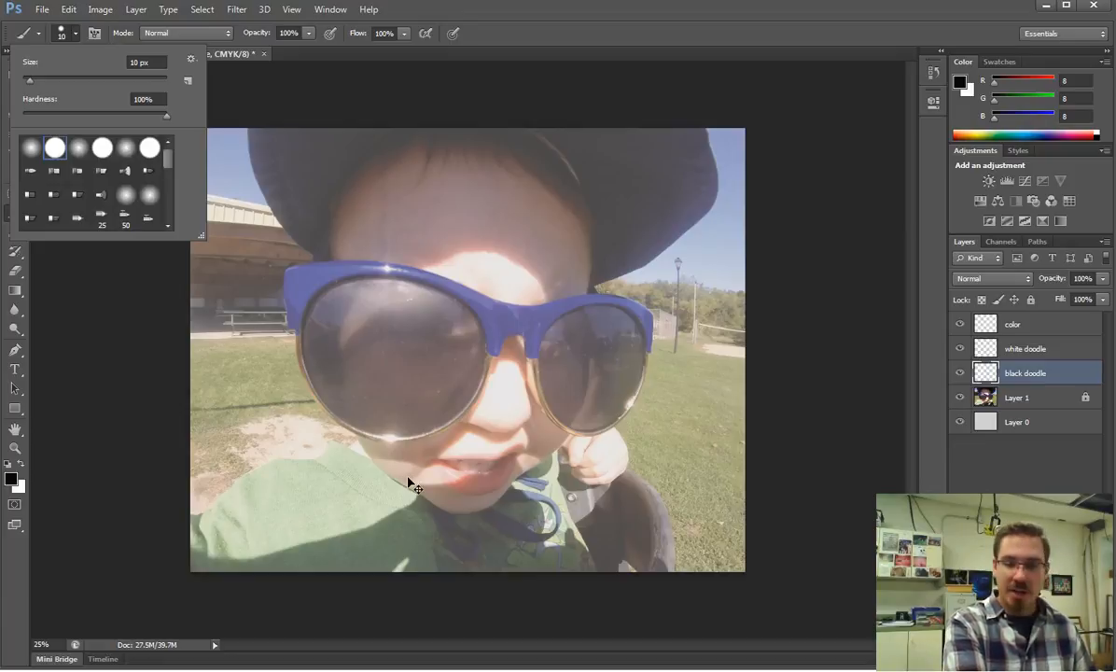
key(ctrl+plus)
key(ctrl+plus)
key(ctrl+plus)
key(ctrl+plus)
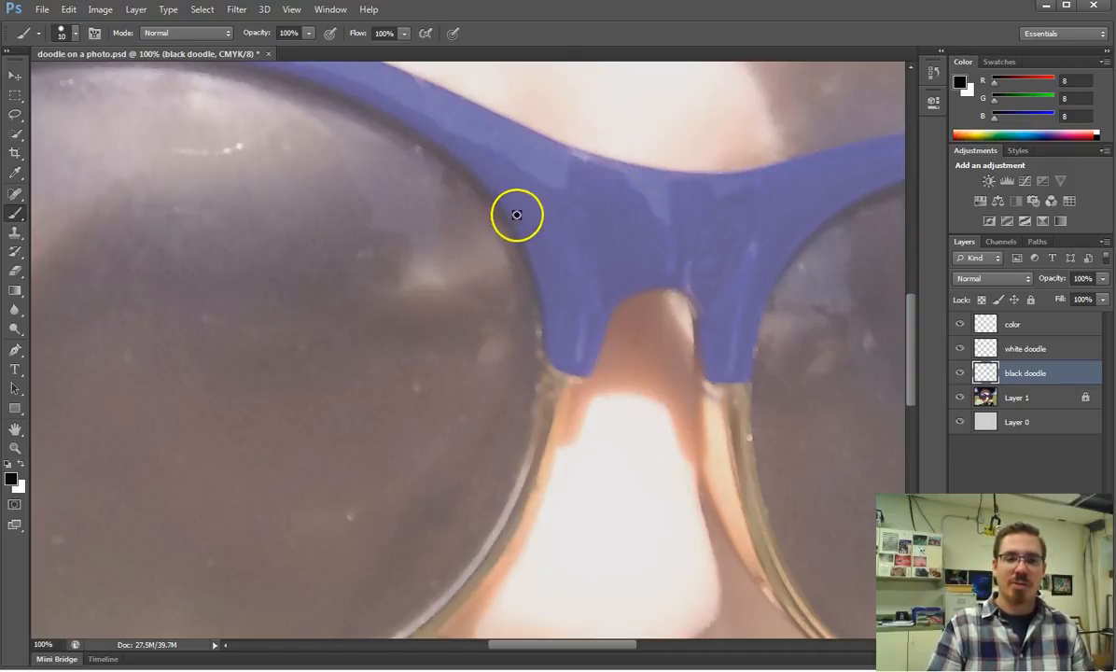
drag(515, 231, 535, 274)
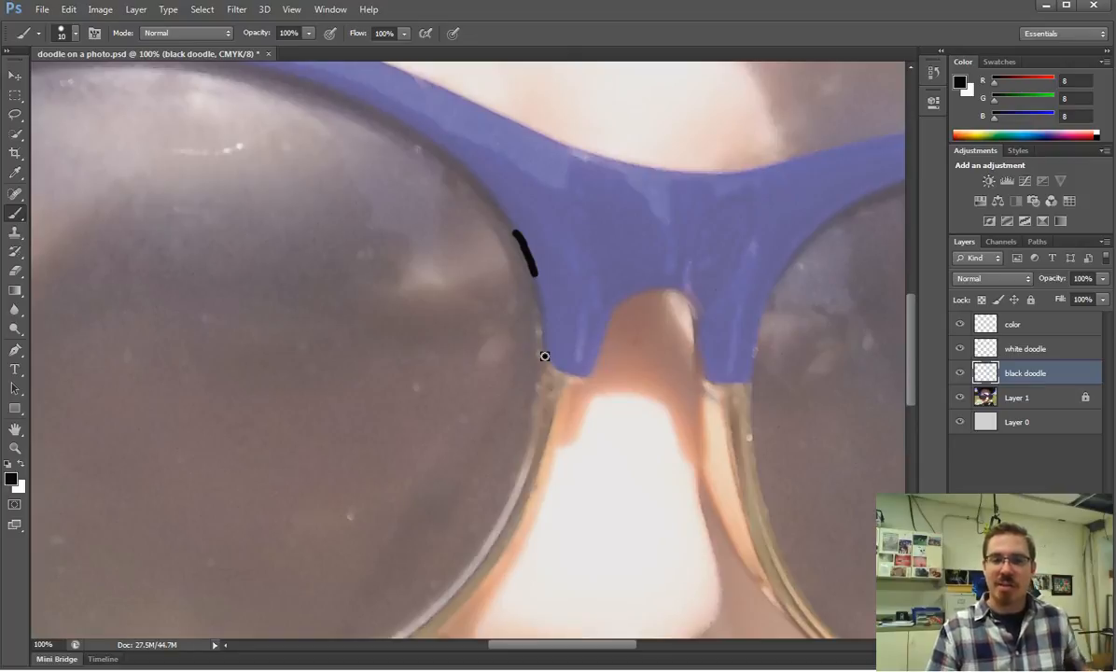
mouse_move(533, 271)
mouse_down()
mouse_move(545, 363)
mouse_move(583, 382)
mouse_up()
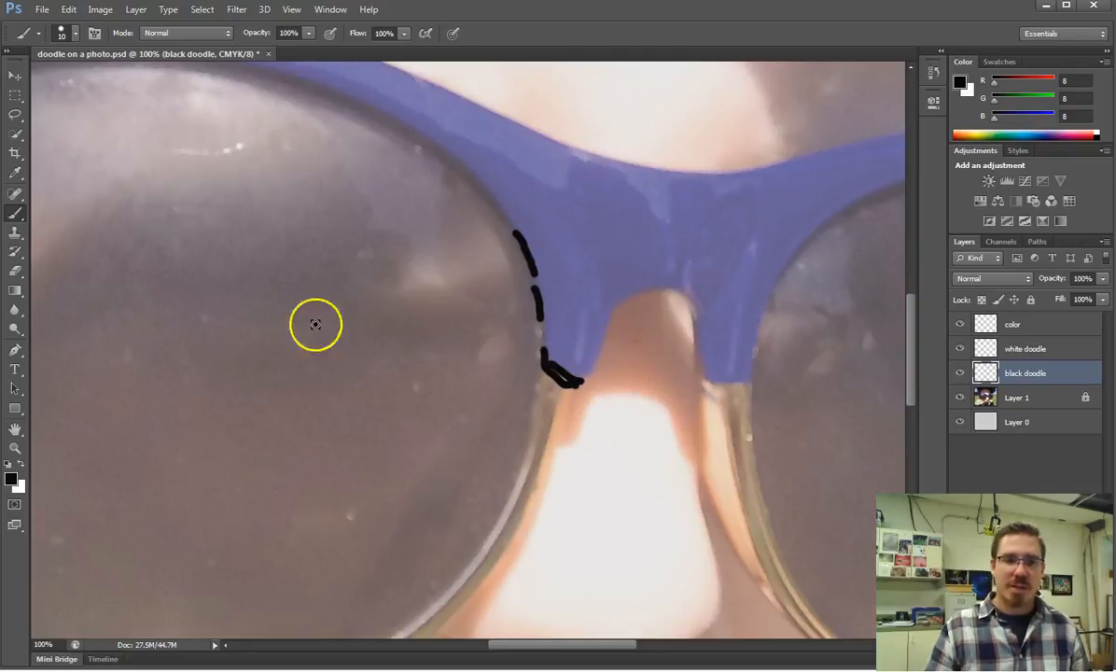
Step: Enable Shape Dynamics for the brush with the size control set to Pen Pressure
click(77, 35)
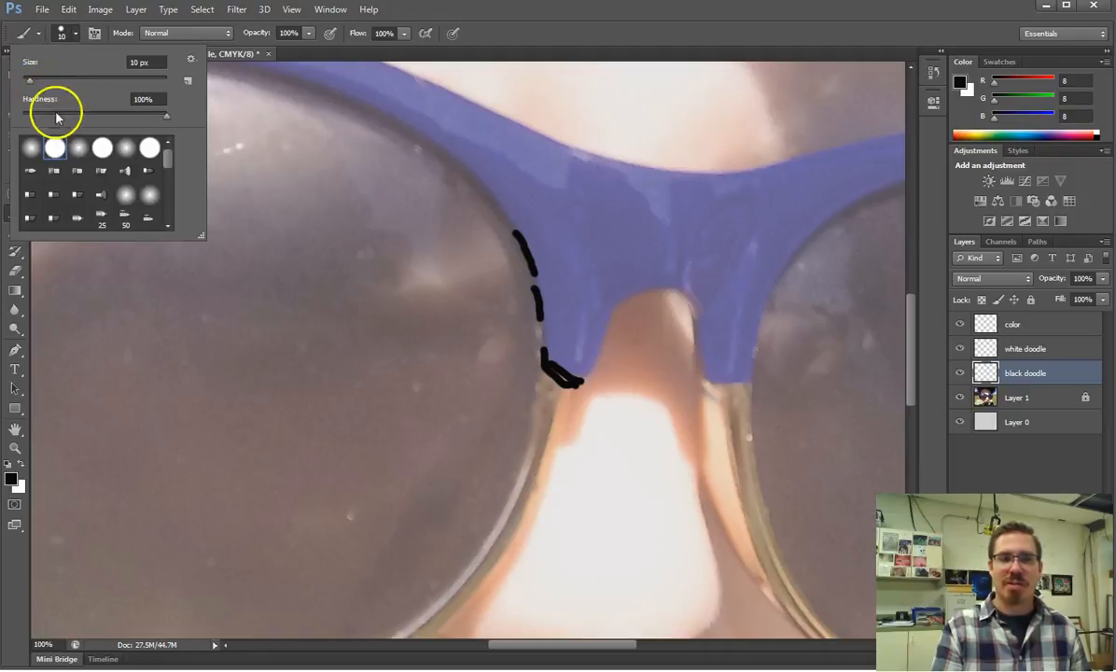
click(93, 38)
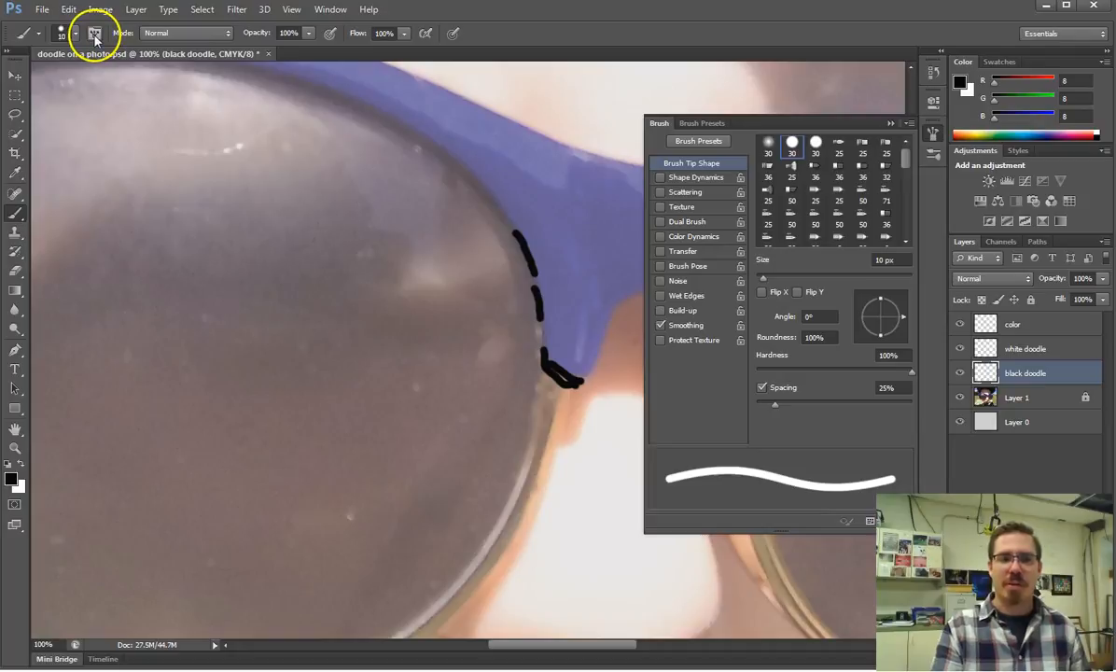
click(662, 177)
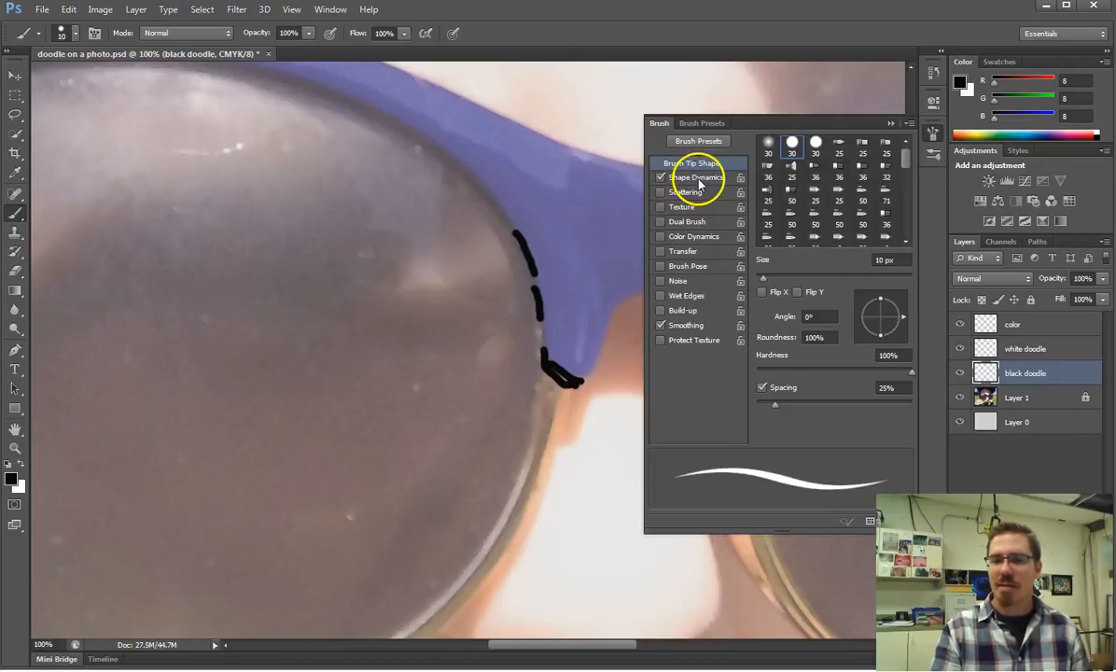
click(699, 177)
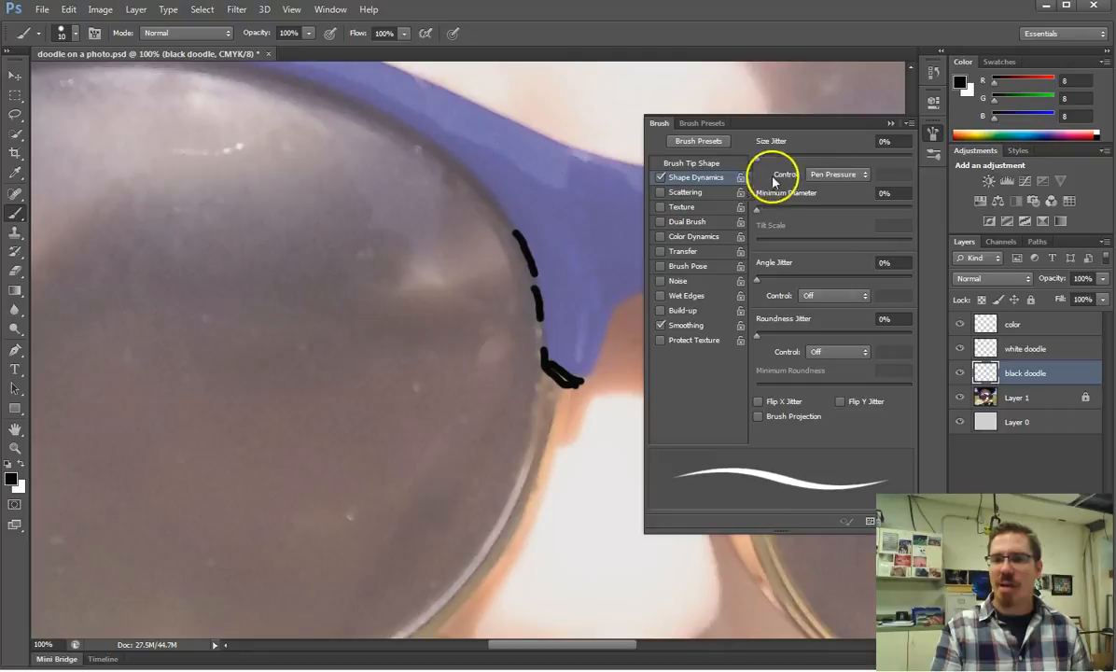
click(850, 175)
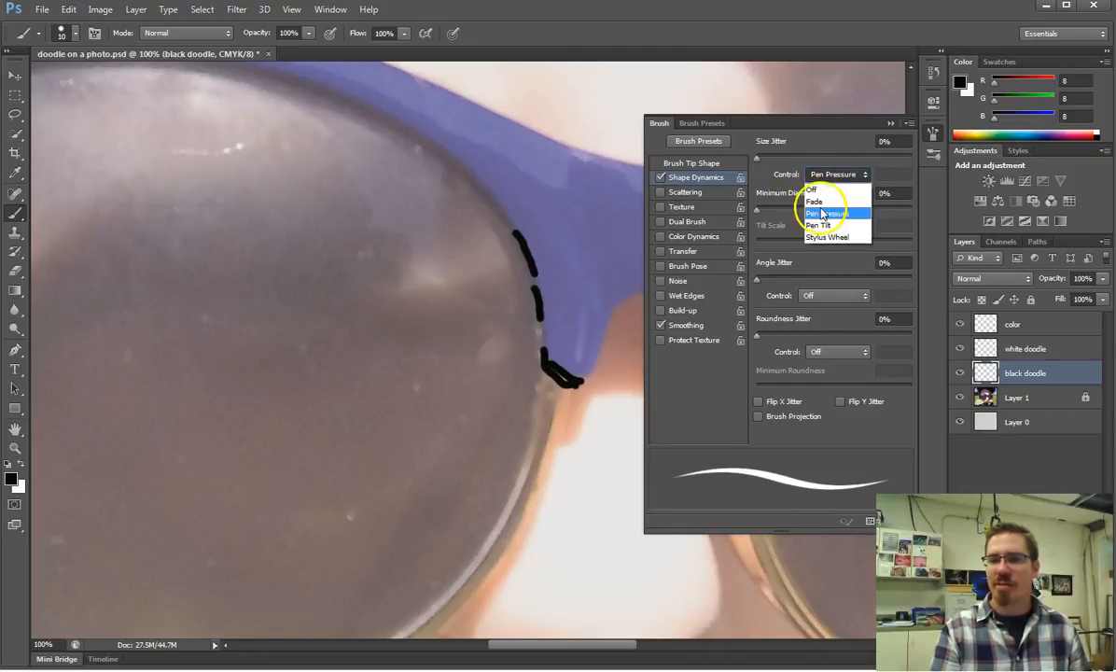
click(823, 213)
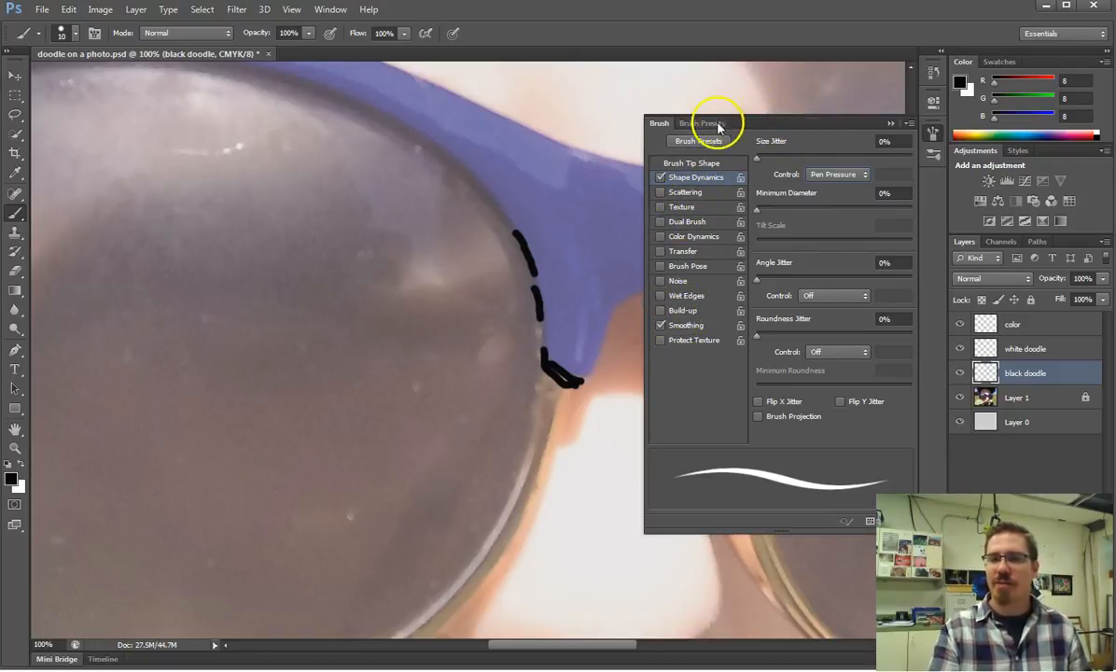
click(890, 124)
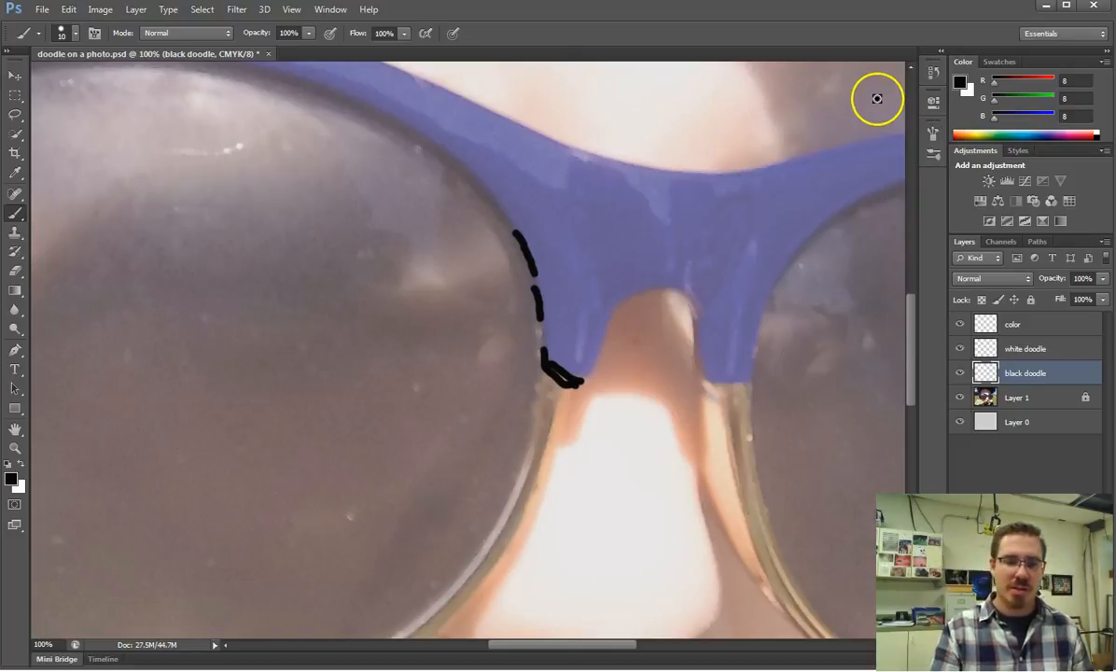
Step: Trace the blue frame's lower edge in black around the nose bridge to the right lens, and mark the left lens's outer rim
mouse_move(576, 381)
mouse_down()
mouse_move(612, 333)
mouse_move(619, 356)
mouse_move(591, 370)
mouse_move(632, 299)
mouse_move(659, 290)
mouse_move(692, 306)
mouse_move(680, 297)
mouse_move(693, 370)
mouse_move(693, 353)
mouse_move(709, 375)
mouse_move(693, 350)
mouse_move(709, 378)
mouse_move(738, 387)
mouse_move(816, 228)
mouse_up()
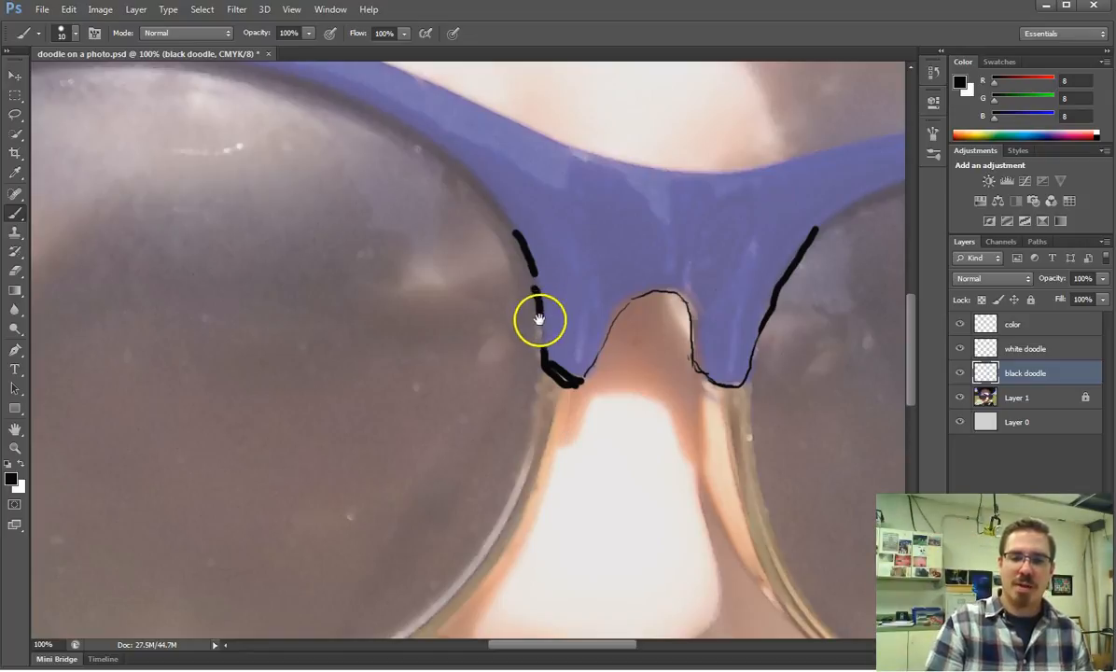
mouse_move(503, 424)
mouse_down()
mouse_move(392, 350)
mouse_move(502, 366)
mouse_move(546, 495)
mouse_move(538, 471)
mouse_up()
mouse_move(480, 366)
mouse_down()
mouse_move(481, 324)
mouse_move(546, 421)
mouse_move(550, 411)
mouse_up()
drag(617, 340, 559, 357)
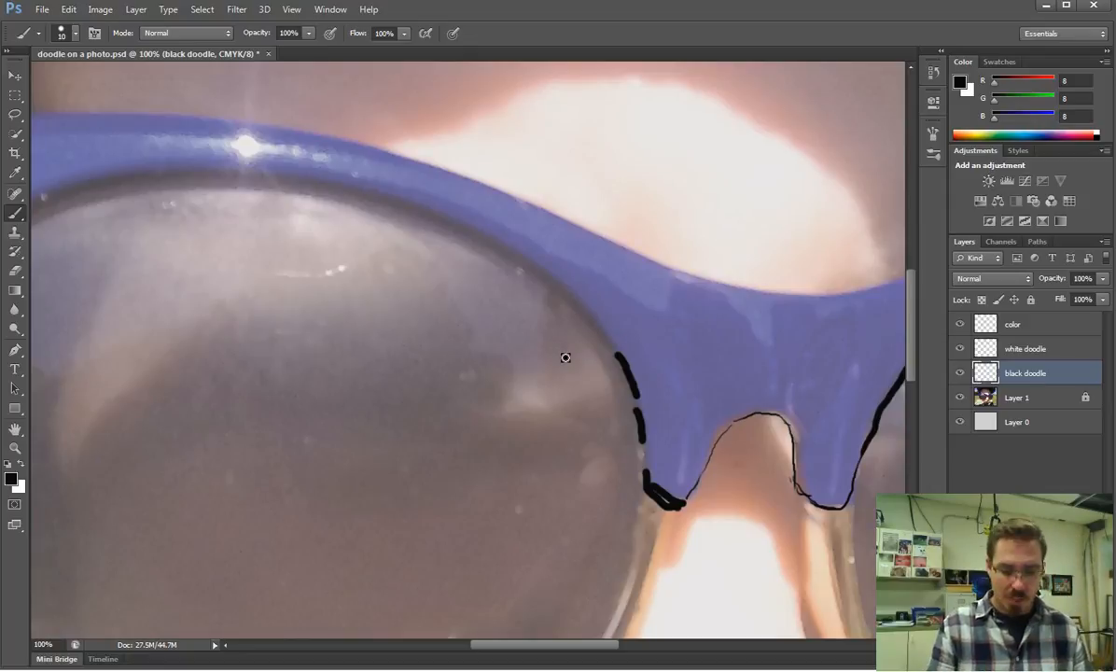
drag(503, 329, 733, 407)
click(245, 313)
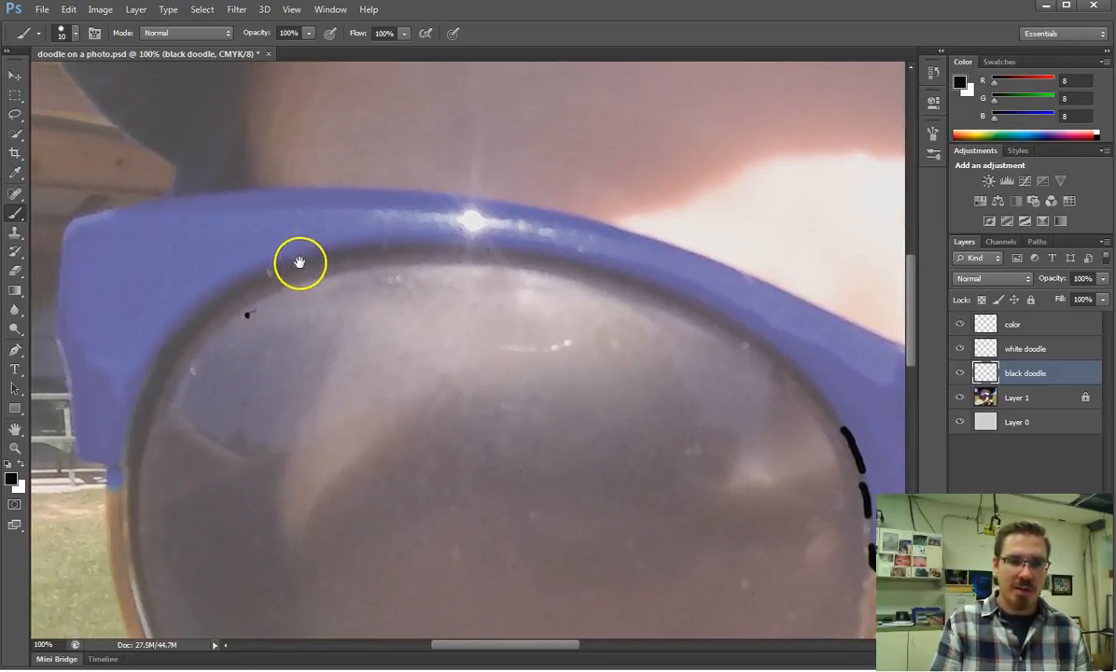
mouse_move(194, 277)
mouse_down()
mouse_move(387, 306)
mouse_move(364, 331)
mouse_move(301, 262)
mouse_move(194, 238)
mouse_up()
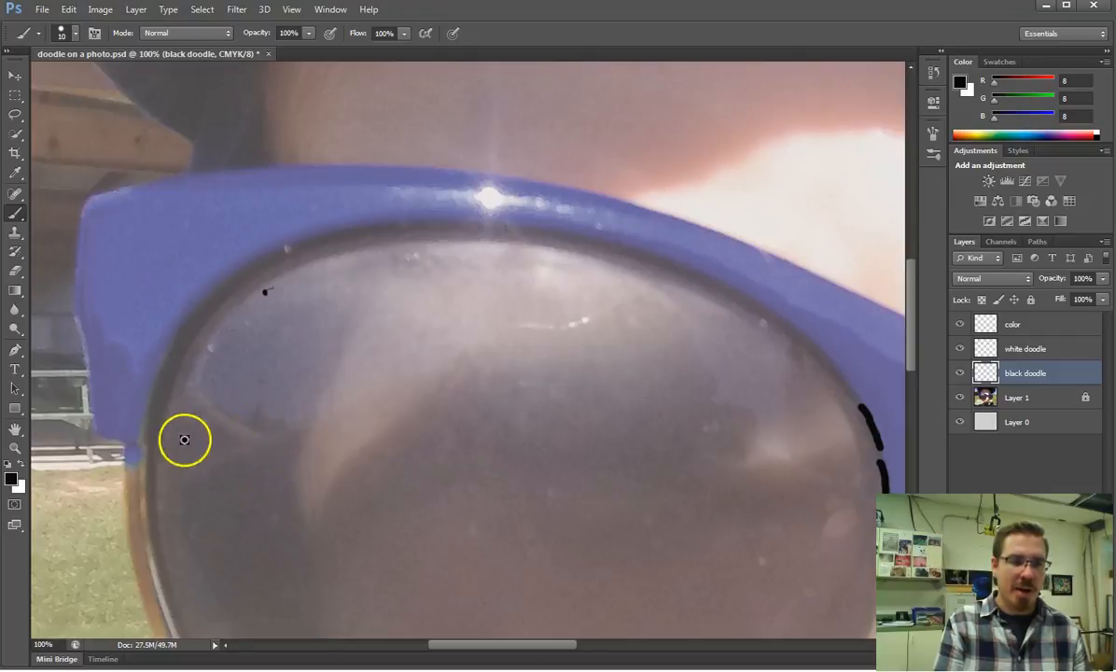
mouse_move(149, 441)
mouse_down()
mouse_move(188, 340)
mouse_move(150, 427)
mouse_move(153, 389)
mouse_up()
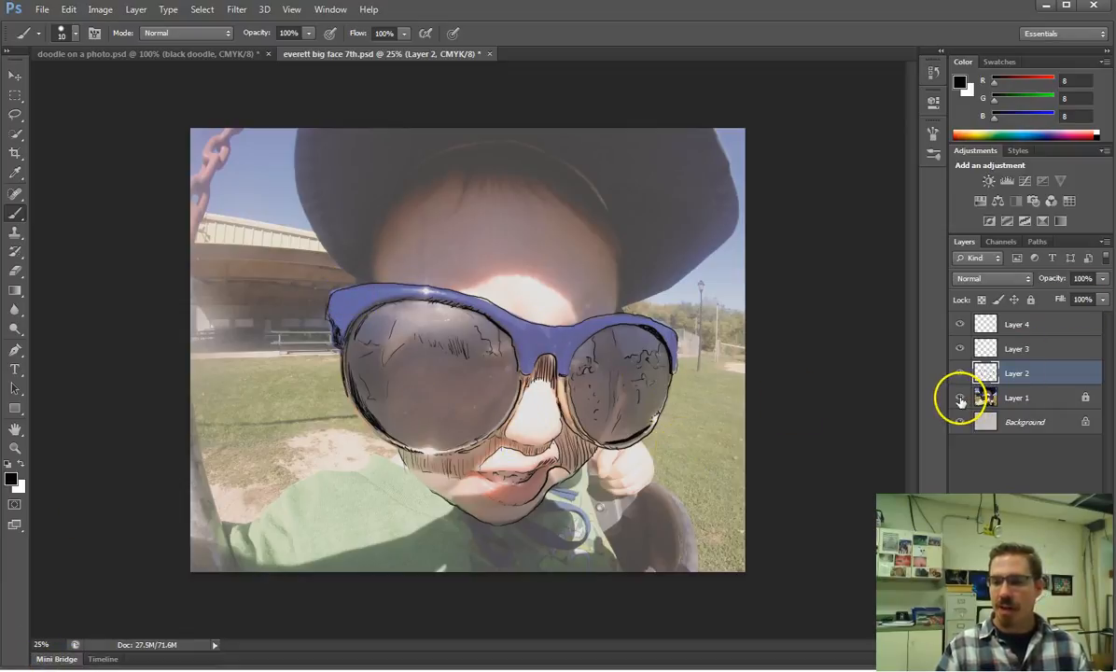
Step: In the finished example document, repeatedly hide and show Layer 1 to compare the line drawing with and without the photo
click(960, 399)
click(961, 398)
click(961, 399)
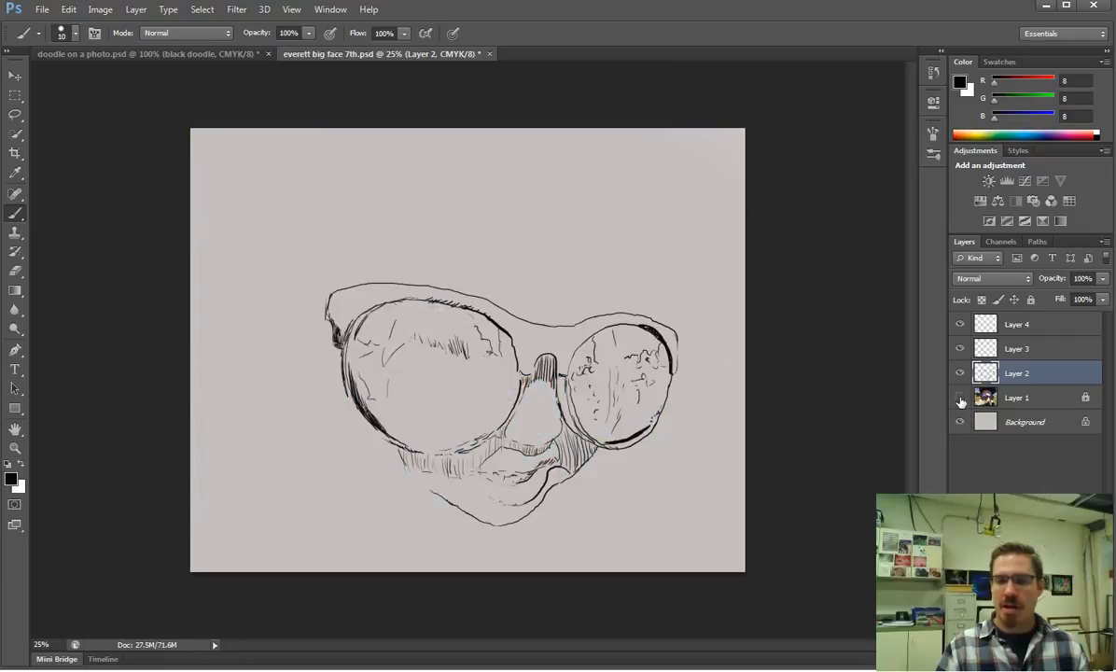
click(961, 398)
click(961, 399)
click(961, 399)
click(961, 399)
click(961, 398)
click(961, 399)
click(961, 398)
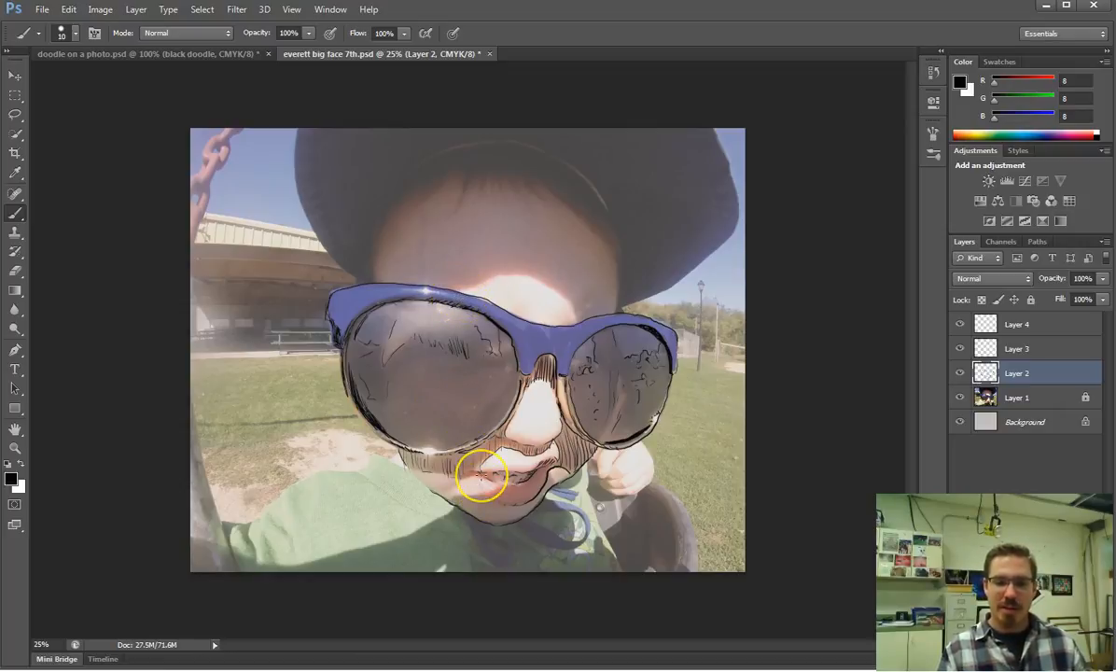
Step: On Layer 2, add short black hatch marks along the lower lip's edge and around the right corner of the mouth
key(ctrl+plus)
key(ctrl+plus)
key(ctrl+plus)
key(ctrl+plus)
key(ctrl+plus)
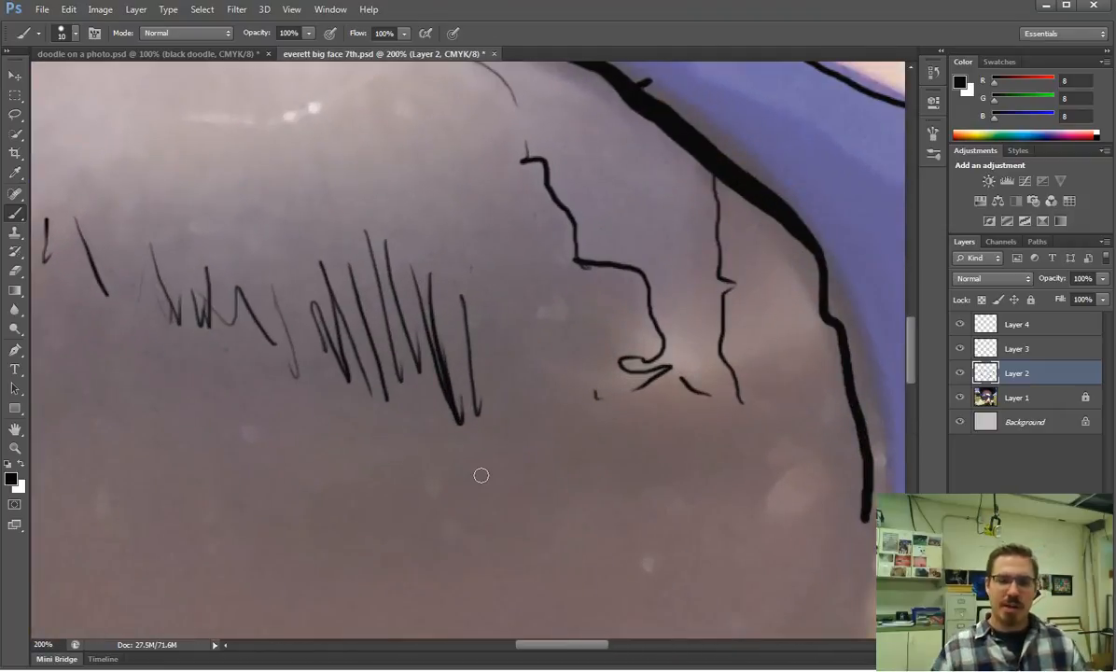
scroll(504, 452, down, 5)
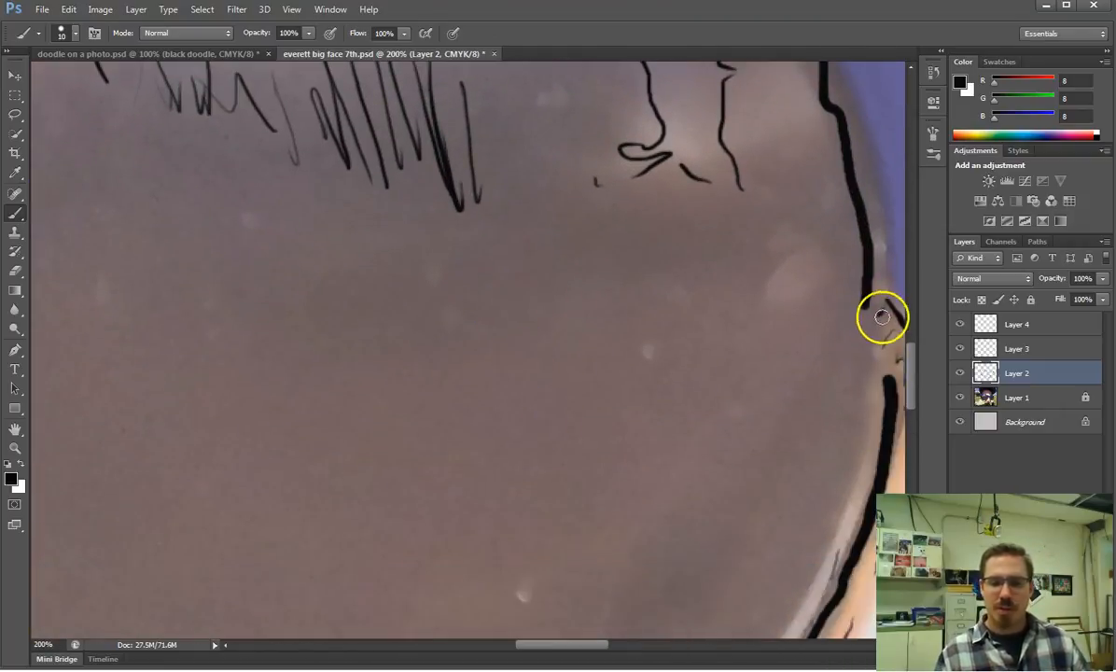
drag(915, 372, 915, 474)
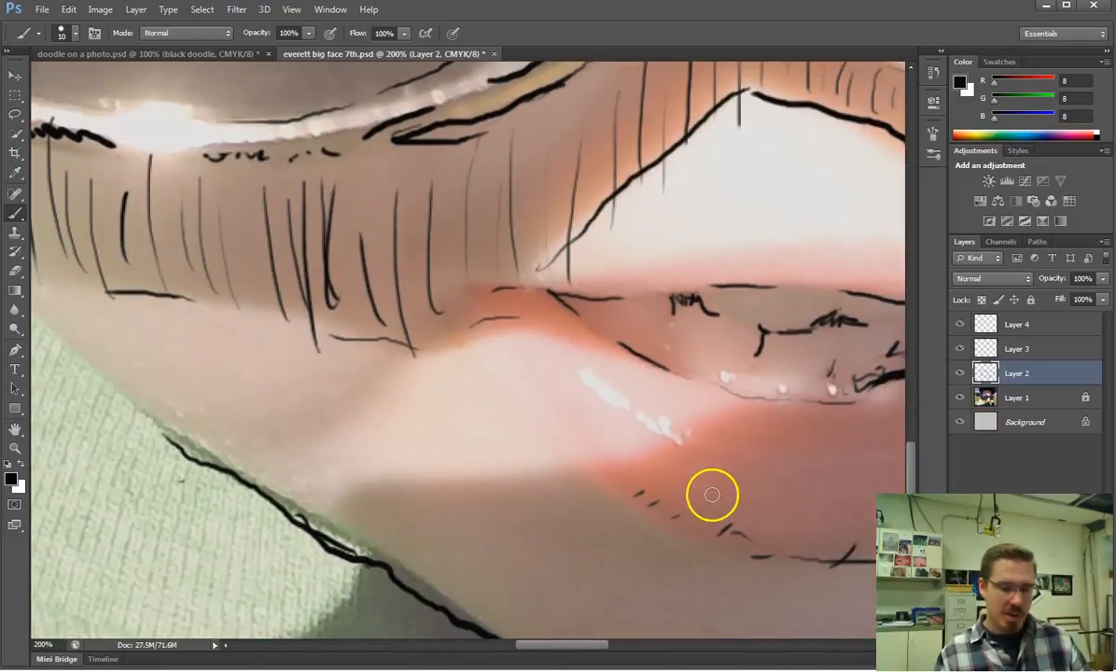
mouse_move(718, 504)
mouse_down()
mouse_move(610, 508)
mouse_move(476, 449)
mouse_up()
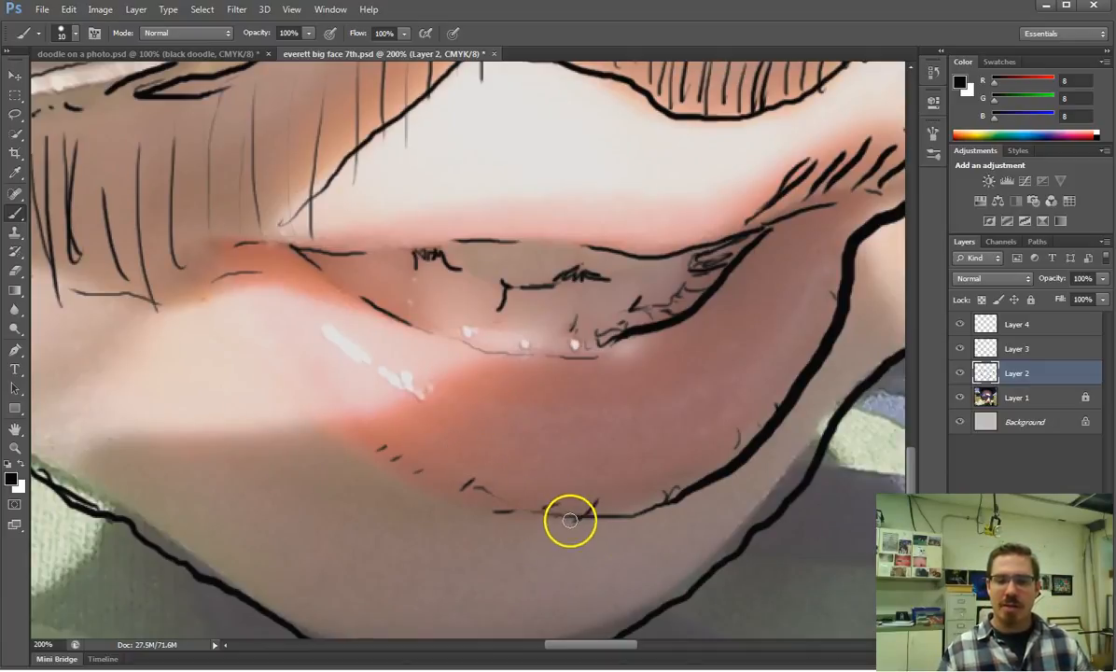
drag(561, 513, 574, 504)
drag(687, 494, 642, 512)
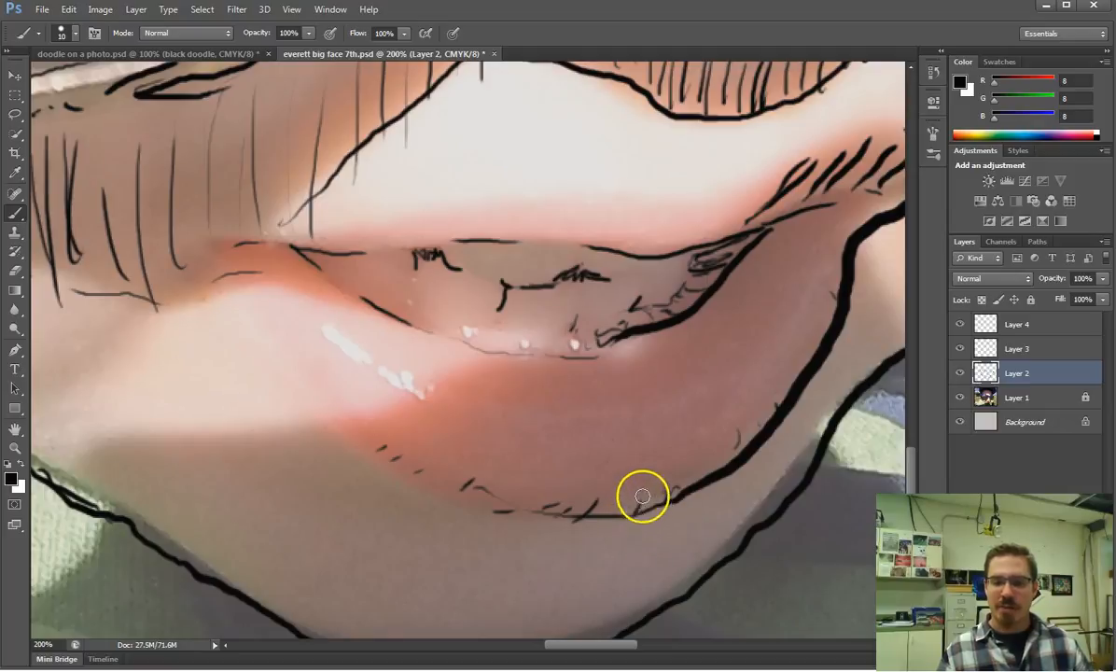
drag(711, 472, 717, 460)
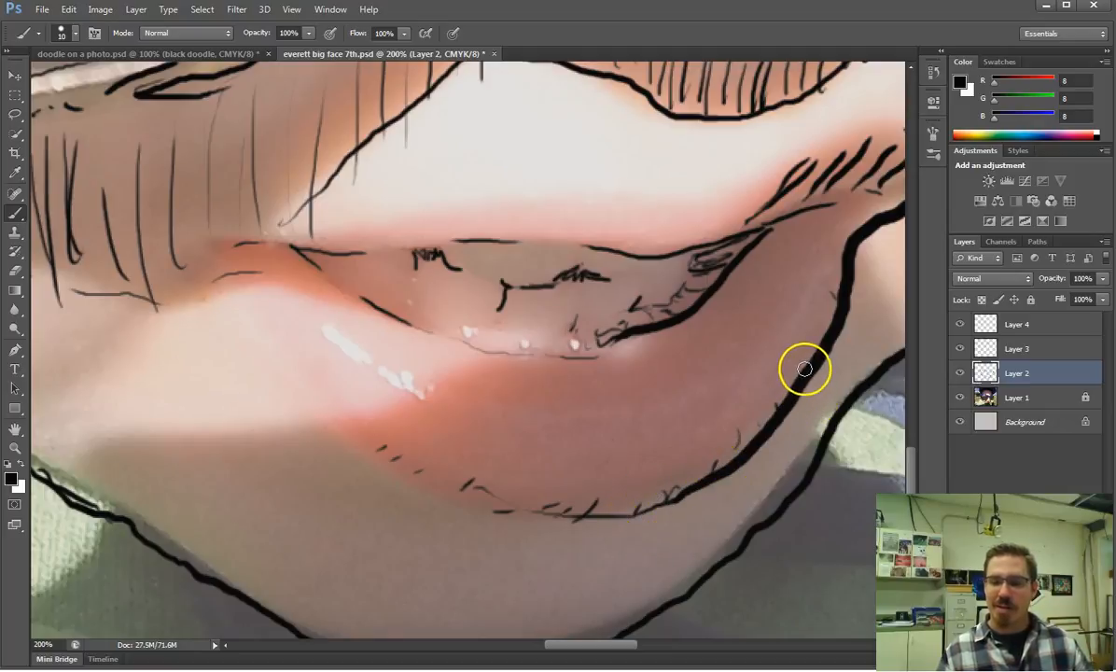
mouse_move(858, 200)
mouse_down()
mouse_move(859, 211)
mouse_move(892, 203)
mouse_up()
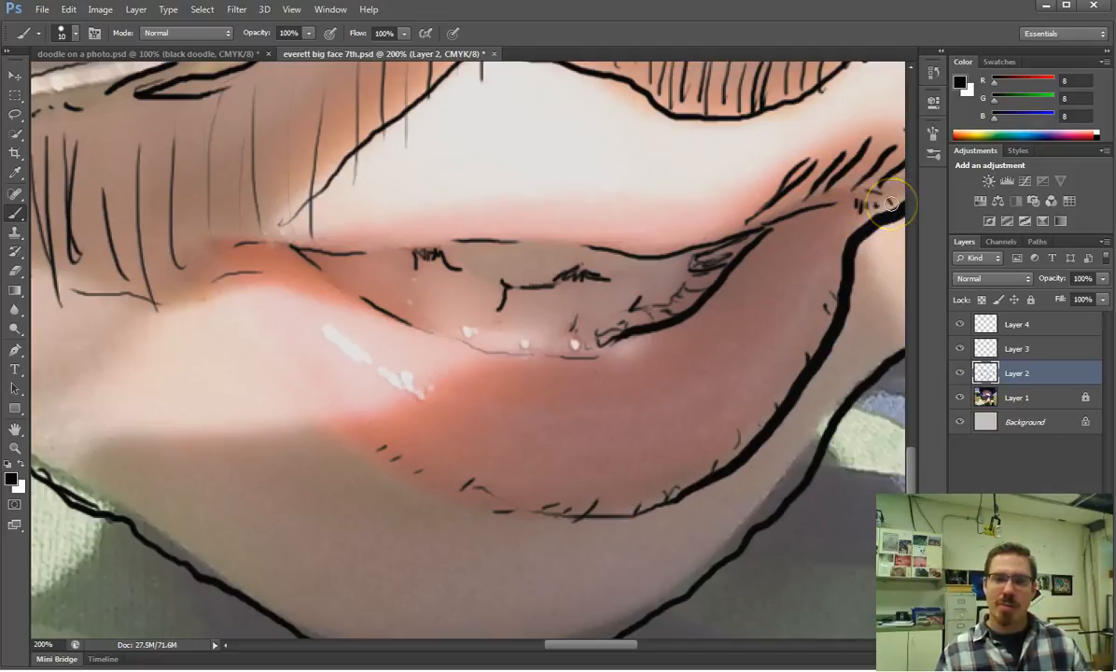
Step: Examine the hatched shadows around the glasses, nose and mouth, comparing Layer 2's lines with the Layer 1 photo by toggling both layers' visibility
drag(504, 363, 869, 520)
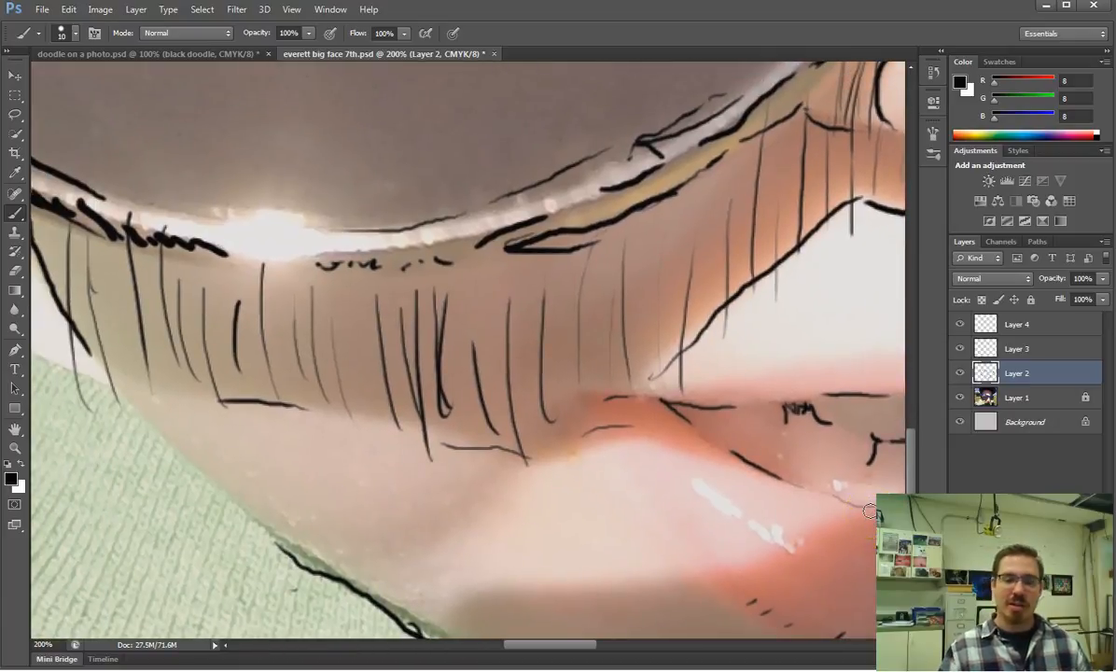
drag(661, 407, 565, 490)
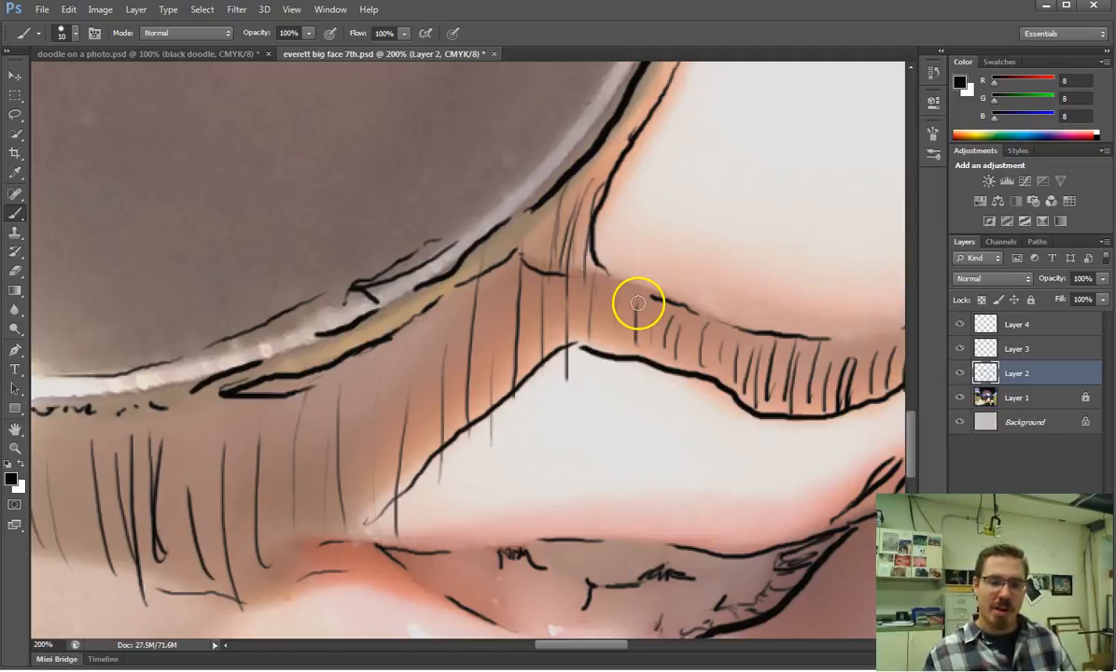
drag(722, 252, 443, 224)
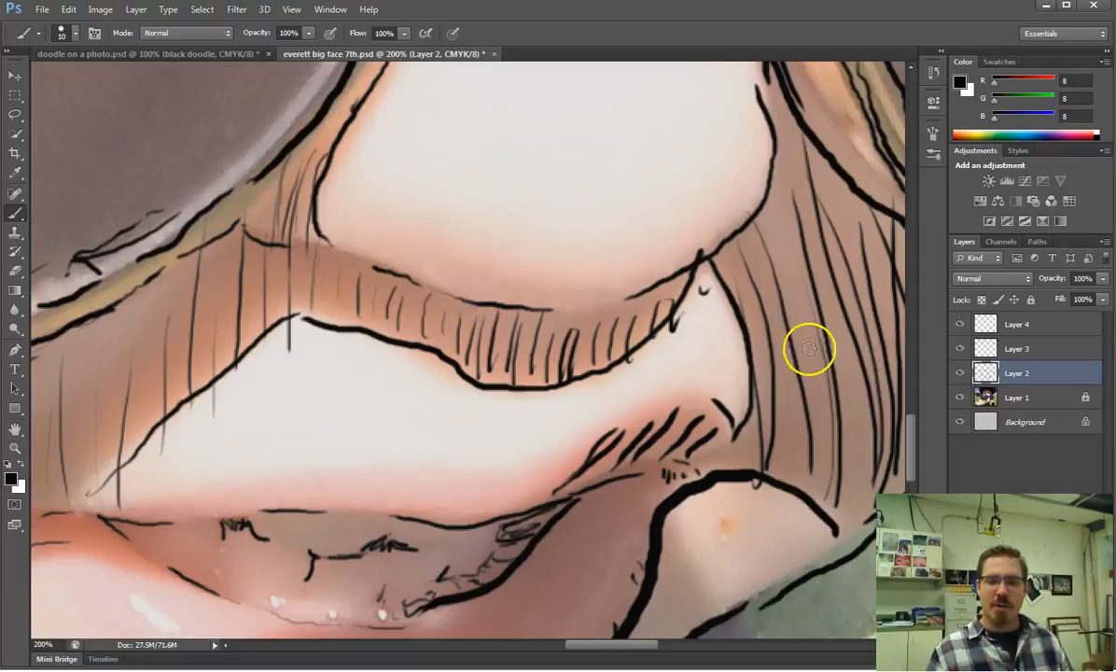
click(961, 374)
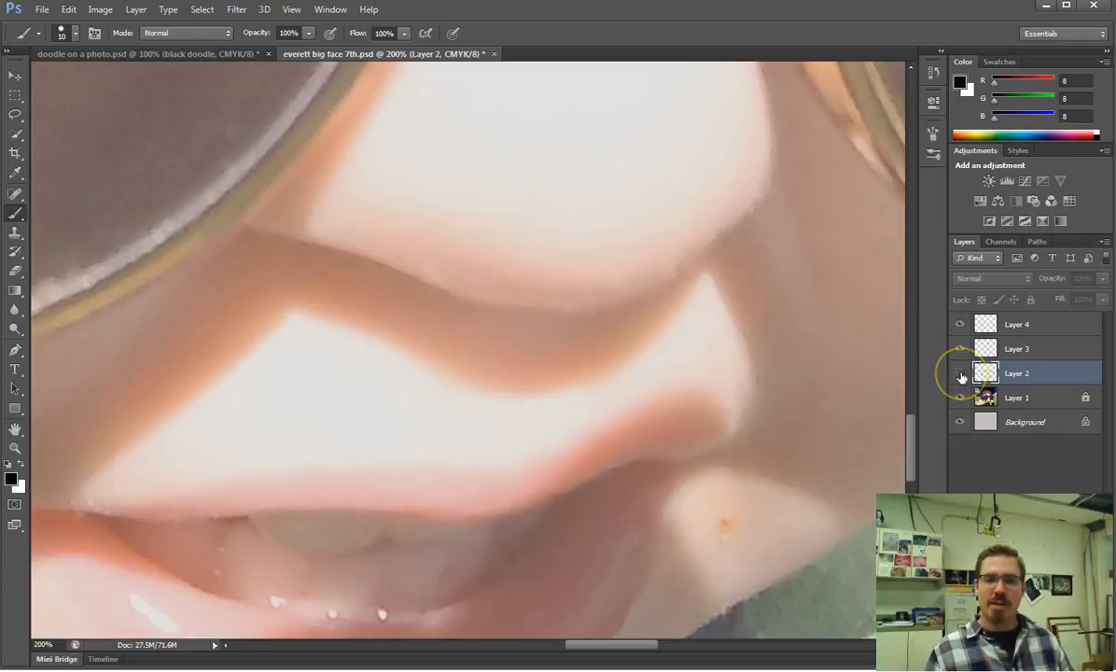
click(960, 375)
click(960, 374)
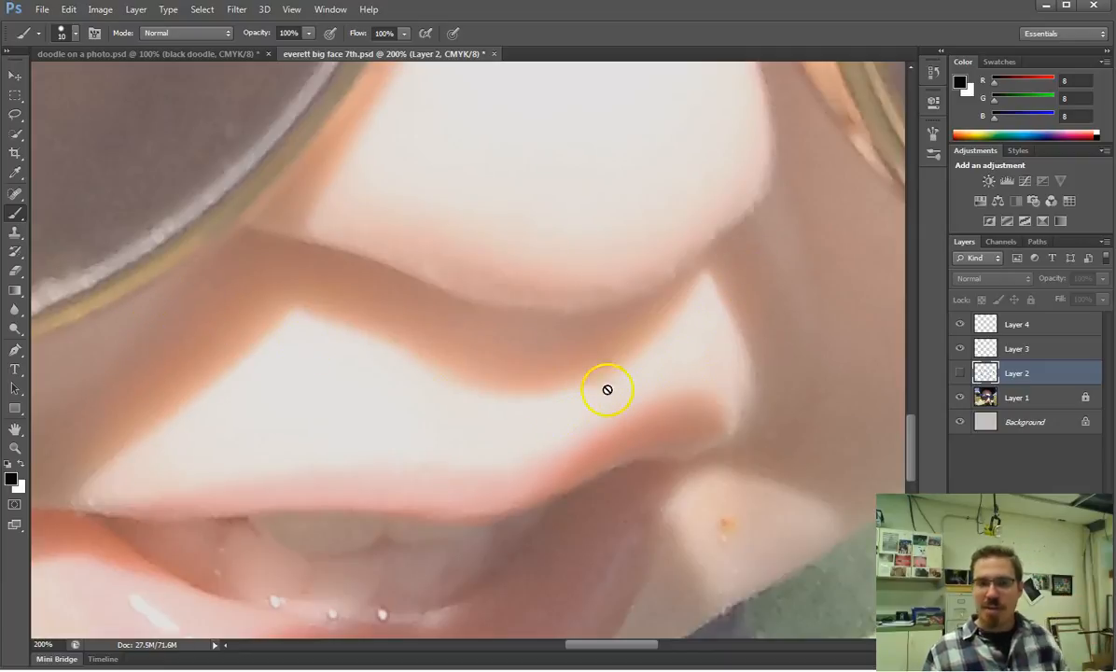
click(963, 400)
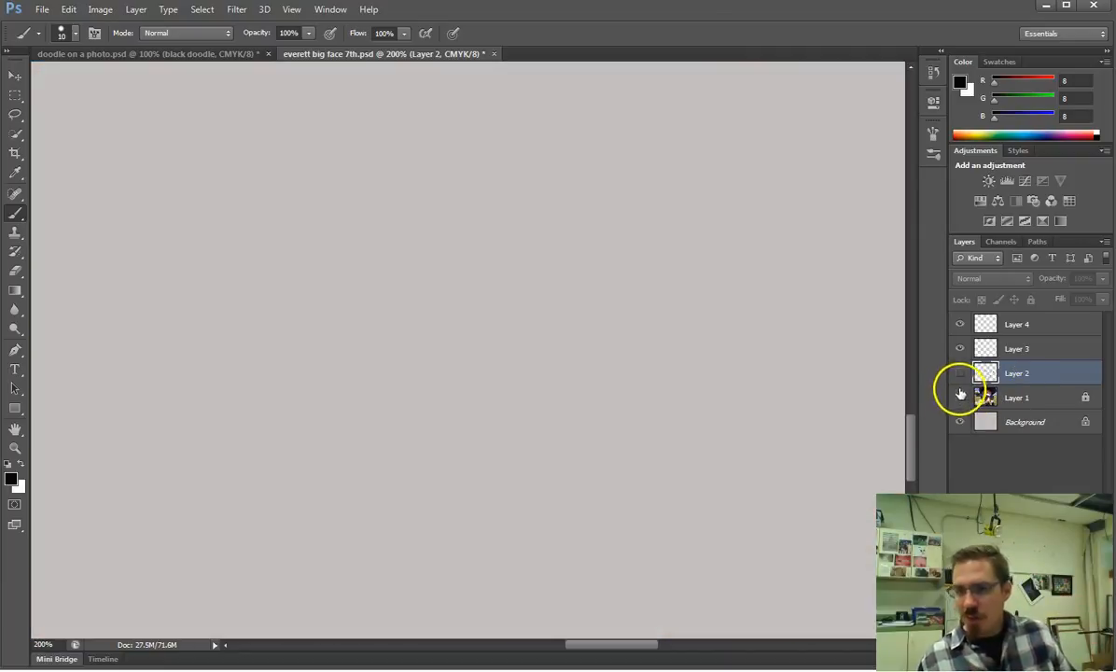
click(961, 373)
click(961, 397)
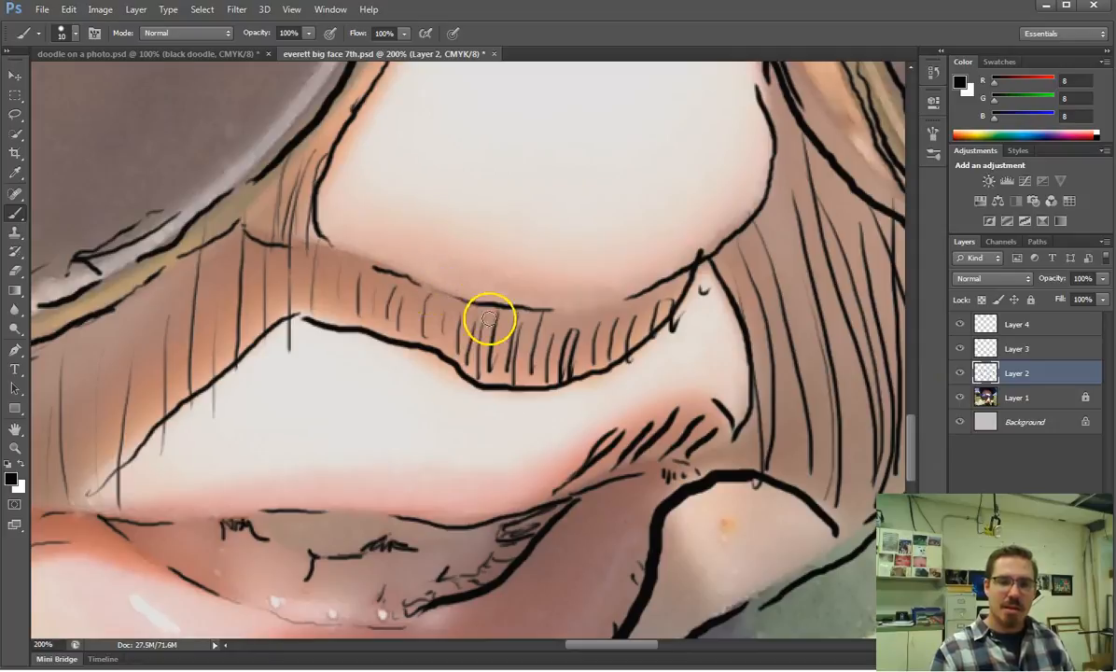
Step: Cross-hatch the shadow beneath the nose with black strokes running across the existing vertical lines on Layer 2
mouse_move(502, 371)
mouse_down()
mouse_move(529, 330)
mouse_move(532, 374)
mouse_move(578, 342)
mouse_up()
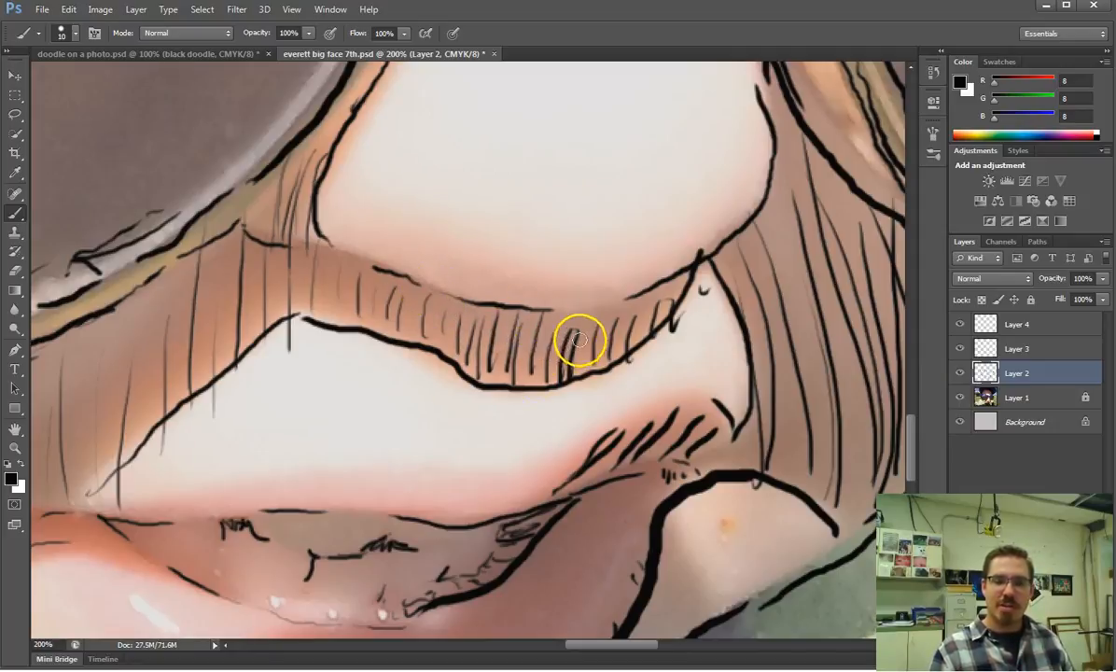
mouse_move(439, 349)
mouse_down()
mouse_move(494, 367)
mouse_move(450, 352)
mouse_move(528, 367)
mouse_move(470, 346)
mouse_move(521, 376)
mouse_move(486, 365)
mouse_move(543, 385)
mouse_move(470, 368)
mouse_move(564, 381)
mouse_move(463, 354)
mouse_move(585, 373)
mouse_move(546, 340)
mouse_move(486, 338)
mouse_move(565, 355)
mouse_move(474, 349)
mouse_move(585, 369)
mouse_move(474, 330)
mouse_move(579, 350)
mouse_move(471, 322)
mouse_move(593, 356)
mouse_move(481, 319)
mouse_move(593, 347)
mouse_move(558, 330)
mouse_move(552, 298)
mouse_move(507, 311)
mouse_move(595, 330)
mouse_move(528, 329)
mouse_move(612, 343)
mouse_move(552, 344)
mouse_move(600, 360)
mouse_move(547, 360)
mouse_move(604, 362)
mouse_move(589, 357)
mouse_move(639, 337)
mouse_move(581, 357)
mouse_move(621, 328)
mouse_move(571, 337)
mouse_move(610, 323)
mouse_move(537, 314)
mouse_move(656, 301)
mouse_move(590, 324)
mouse_move(664, 291)
mouse_move(622, 325)
mouse_move(665, 302)
mouse_move(627, 347)
mouse_move(662, 312)
mouse_move(614, 328)
mouse_move(663, 290)
mouse_move(646, 318)
mouse_move(658, 280)
mouse_move(519, 368)
mouse_move(386, 324)
mouse_move(462, 361)
mouse_move(380, 321)
mouse_move(434, 327)
mouse_move(407, 302)
mouse_move(431, 294)
mouse_move(533, 320)
mouse_up()
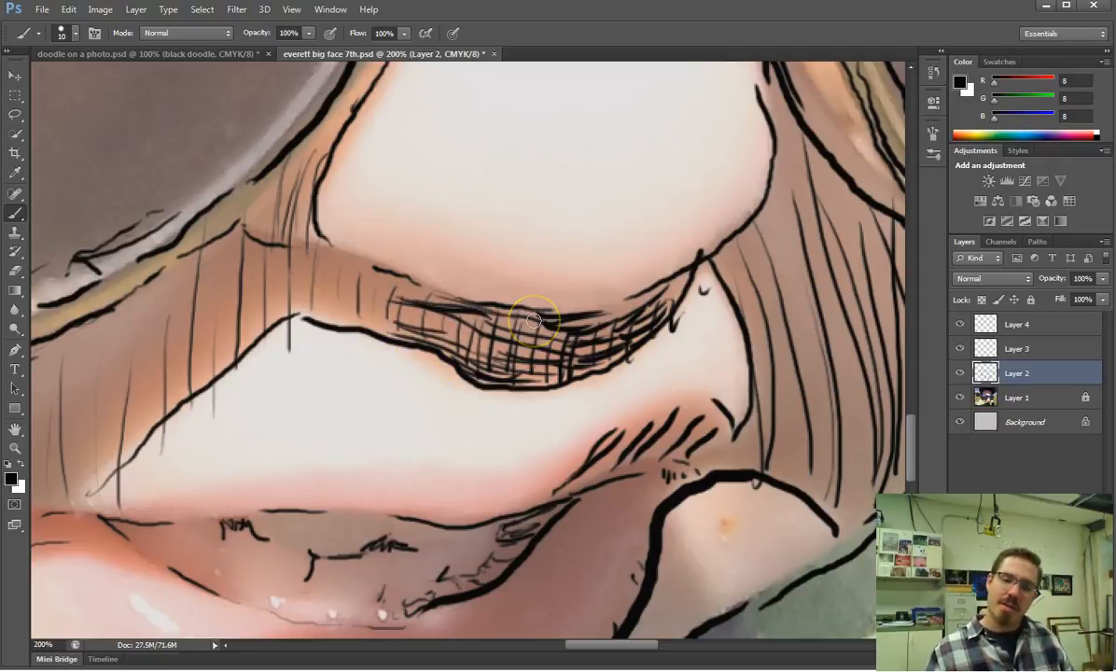
Step: Hide the photo on Layer 1 and examine the line drawing of the glasses and face on its own
key(ctrl+minus)
key(ctrl+minus)
key(ctrl+minus)
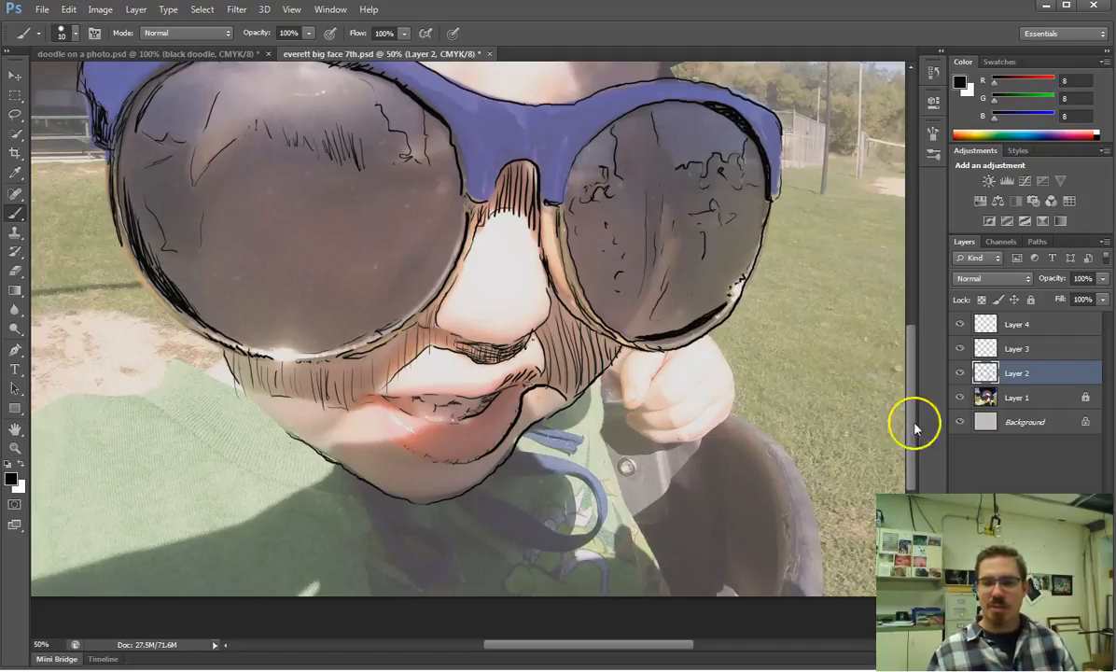
click(961, 398)
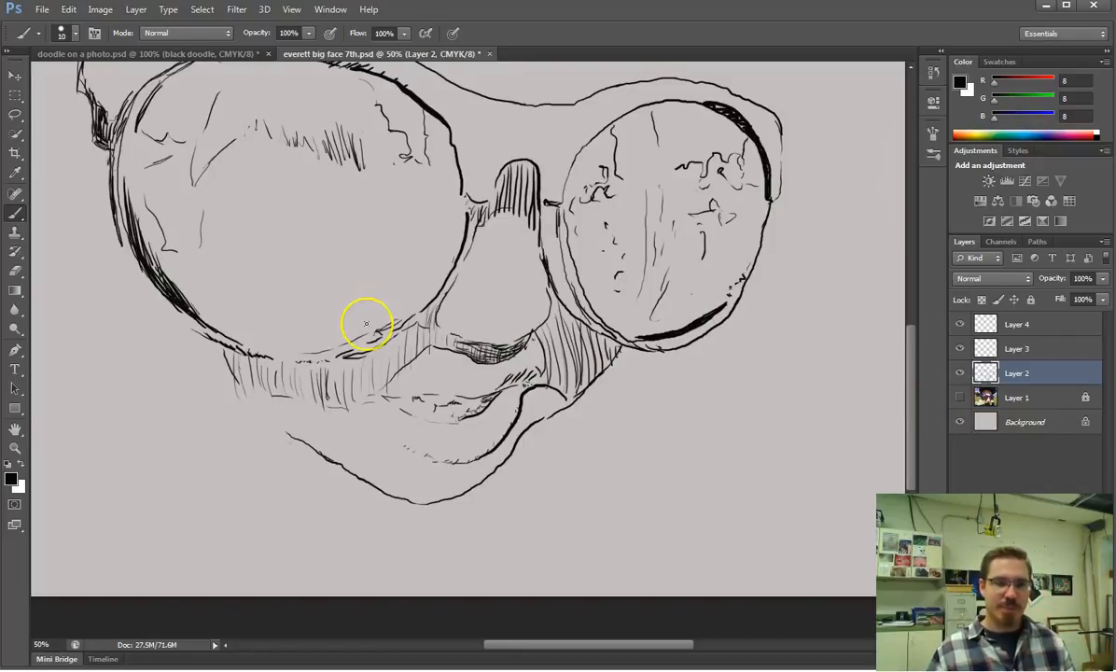
scroll(366, 316, up, 3)
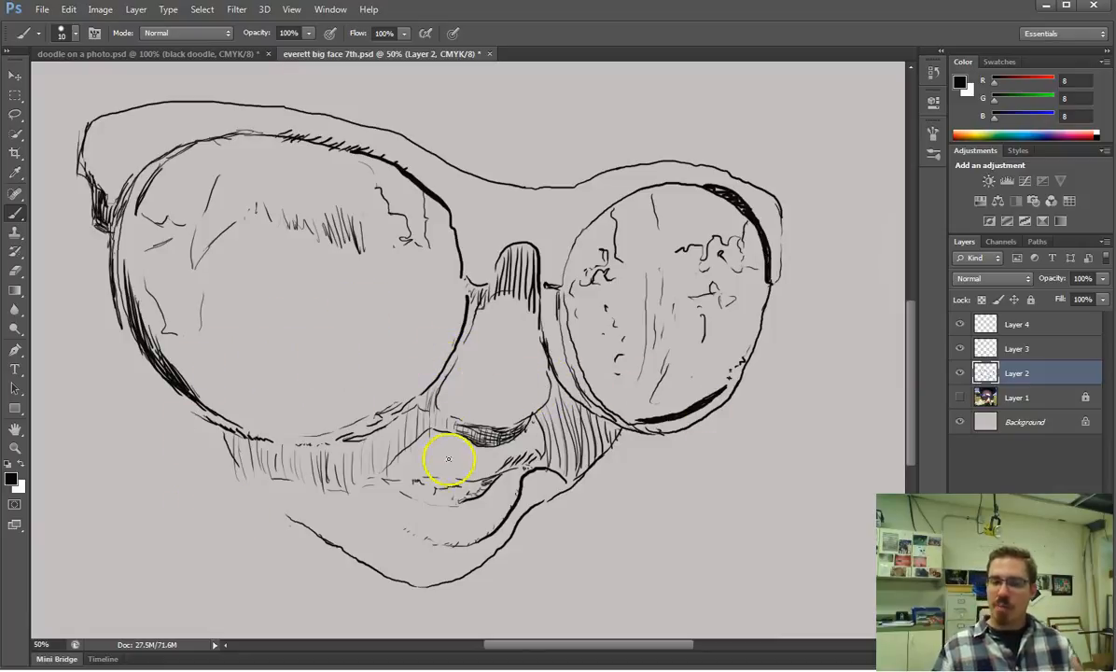
drag(319, 232, 319, 251)
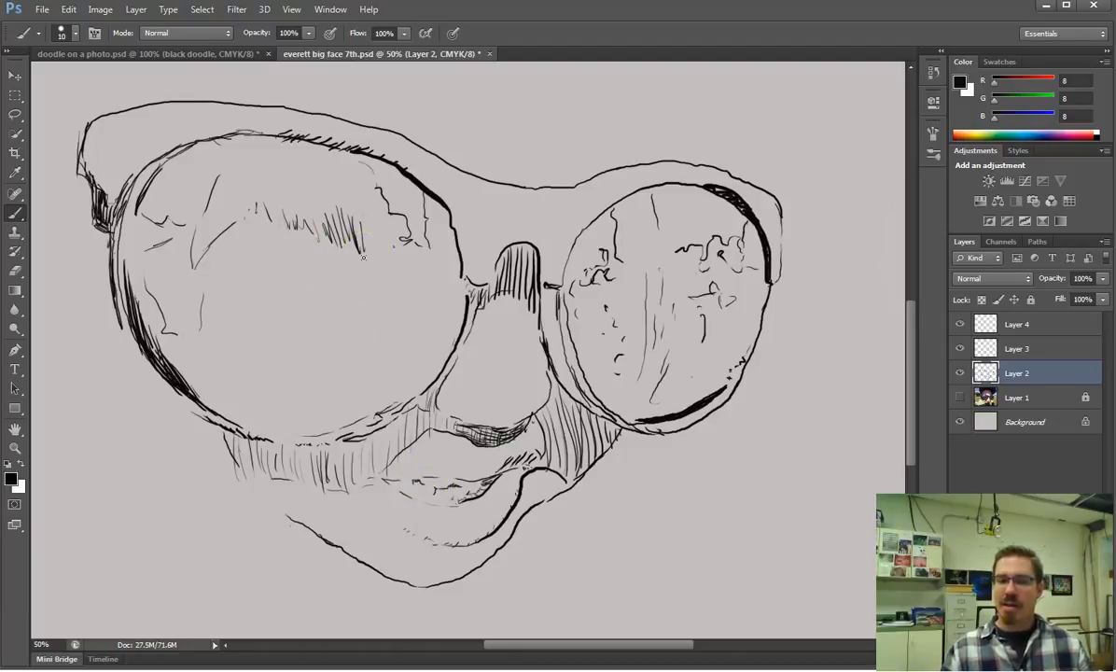